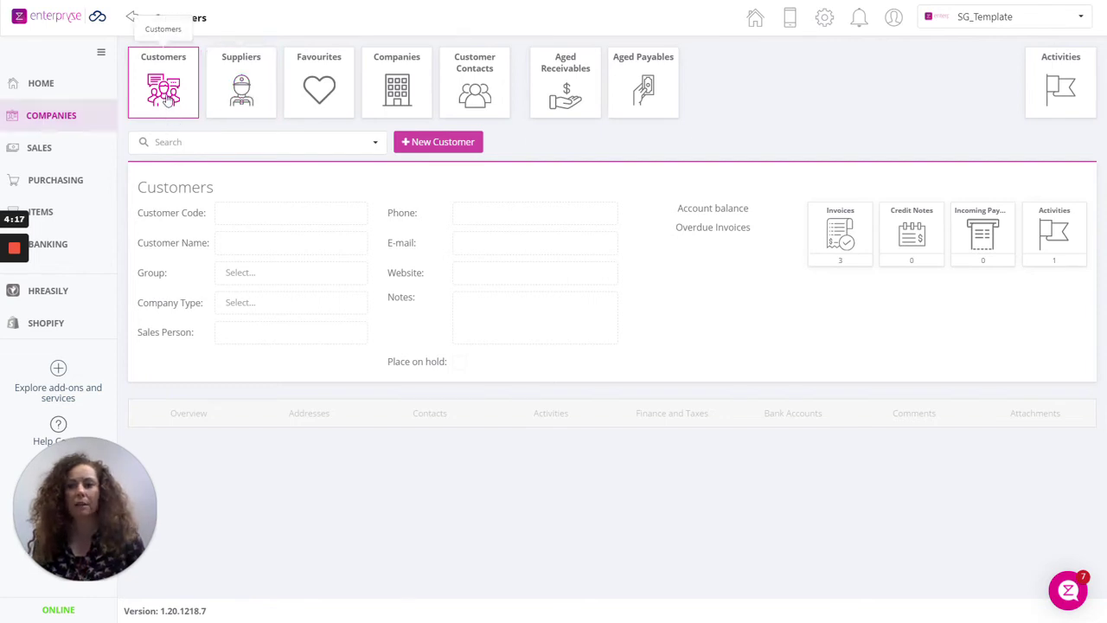
Step: Create a new customer named 'NUI Dublin' in the Customers group
{"action": "left_click", "coordinate": [440, 143]}
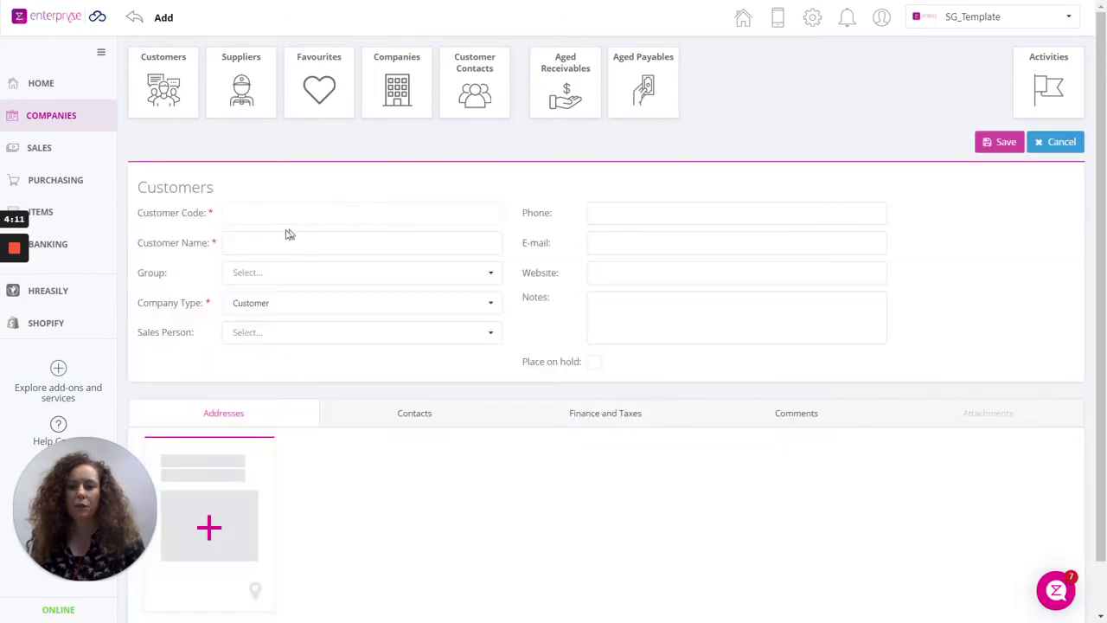
{"action": "left_click", "coordinate": [225, 243]}
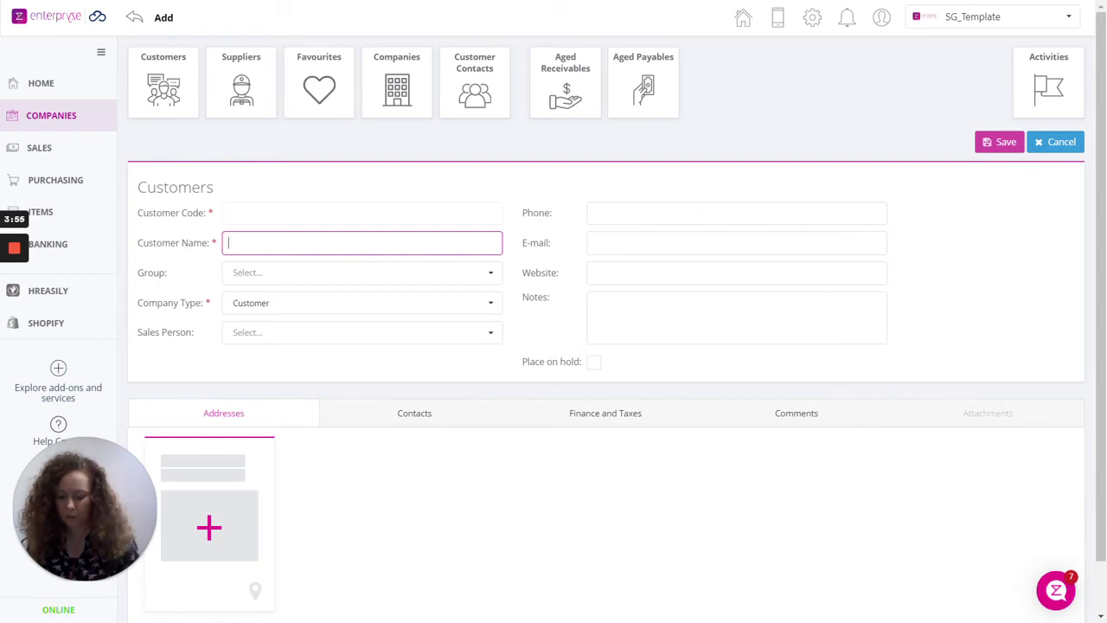
{"action": "type", "text": "Nu"}
{"action": "key", "text": "BackSpace"}
{"action": "type", "text": "UI D"}
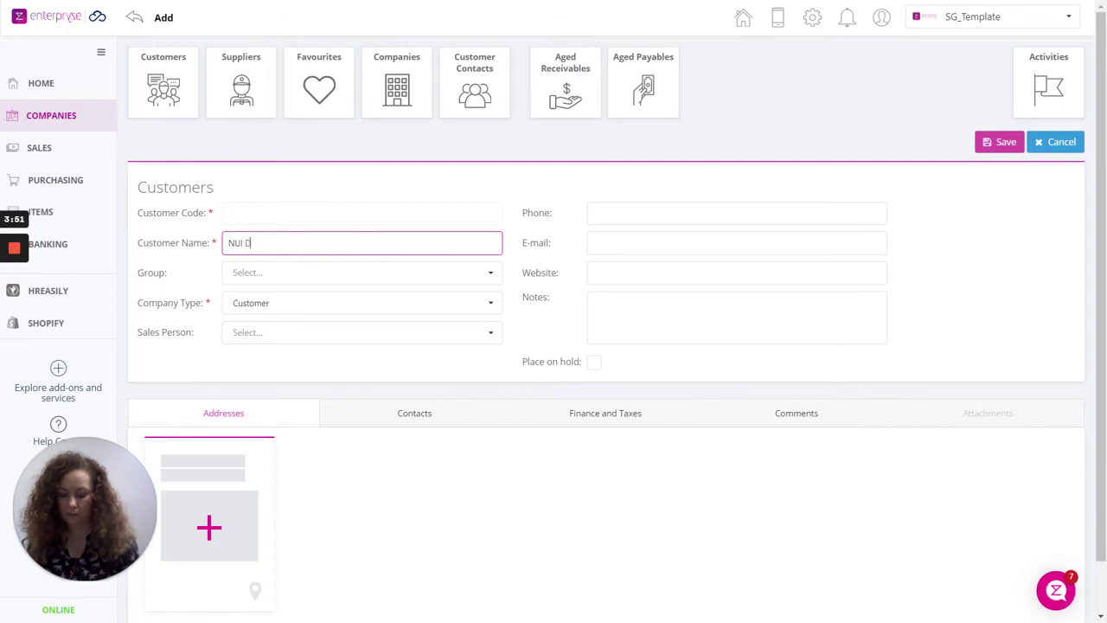
{"action": "type", "text": "ublin"}
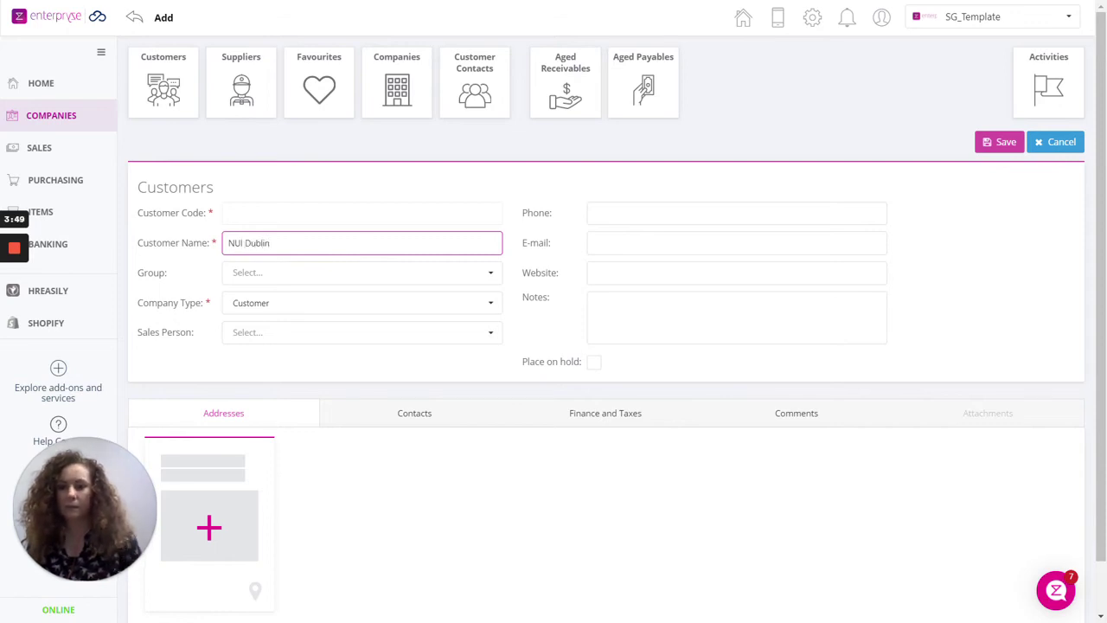
{"action": "left_click", "coordinate": [251, 280]}
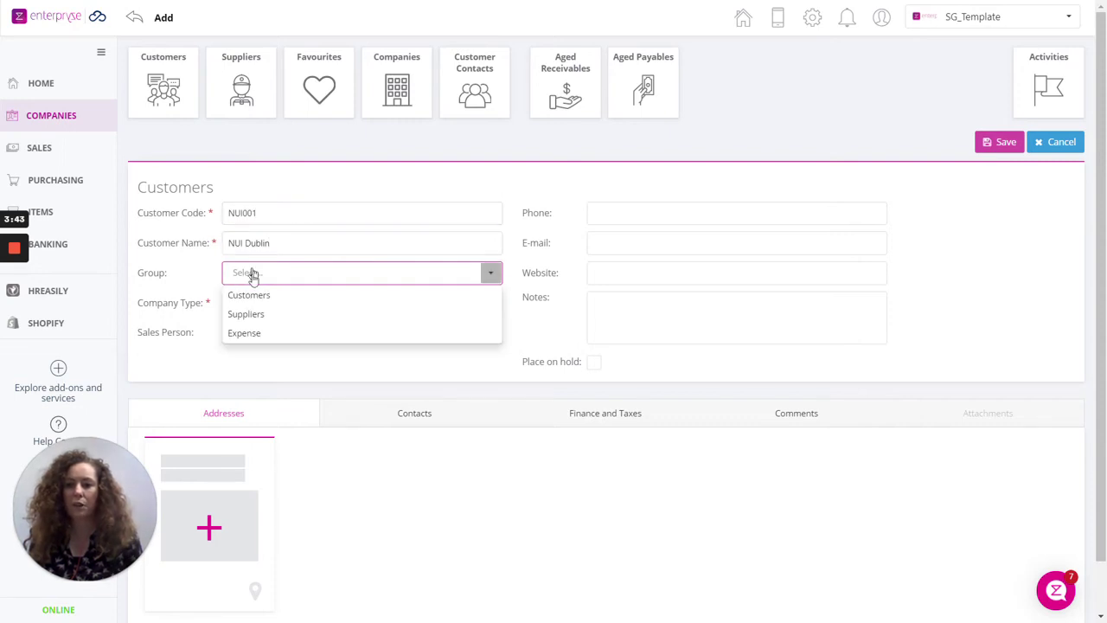
{"action": "left_click", "coordinate": [250, 295]}
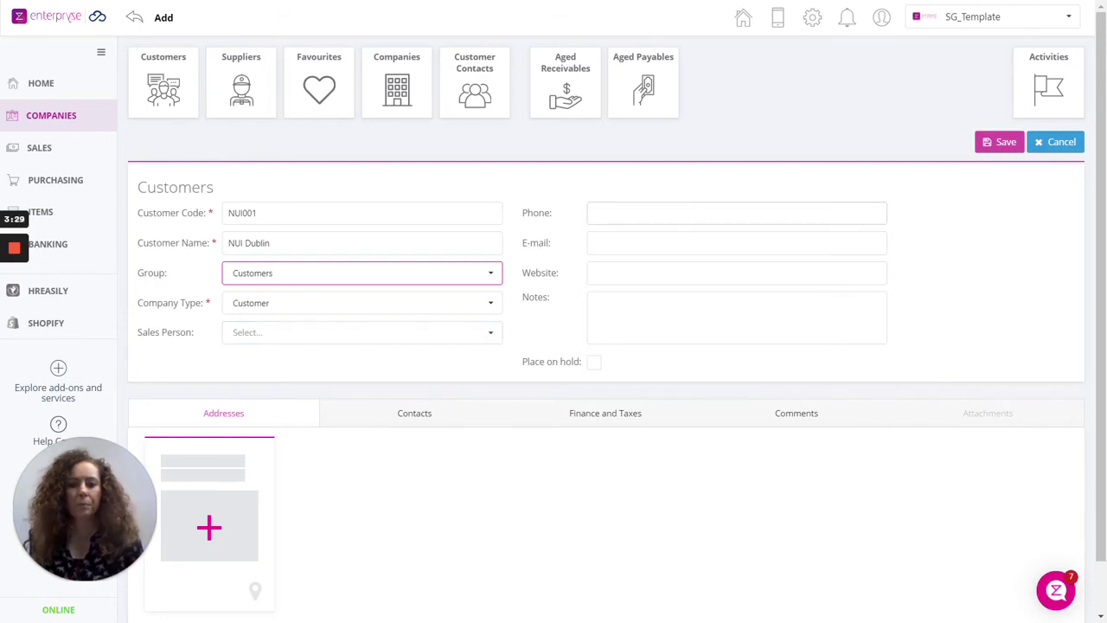
Step: Step through the Phone, E-mail, Website and Notes fields, leaving them blank
{"action": "left_click", "coordinate": [718, 214]}
{"action": "left_click", "coordinate": [735, 243]}
{"action": "left_click", "coordinate": [735, 272]}
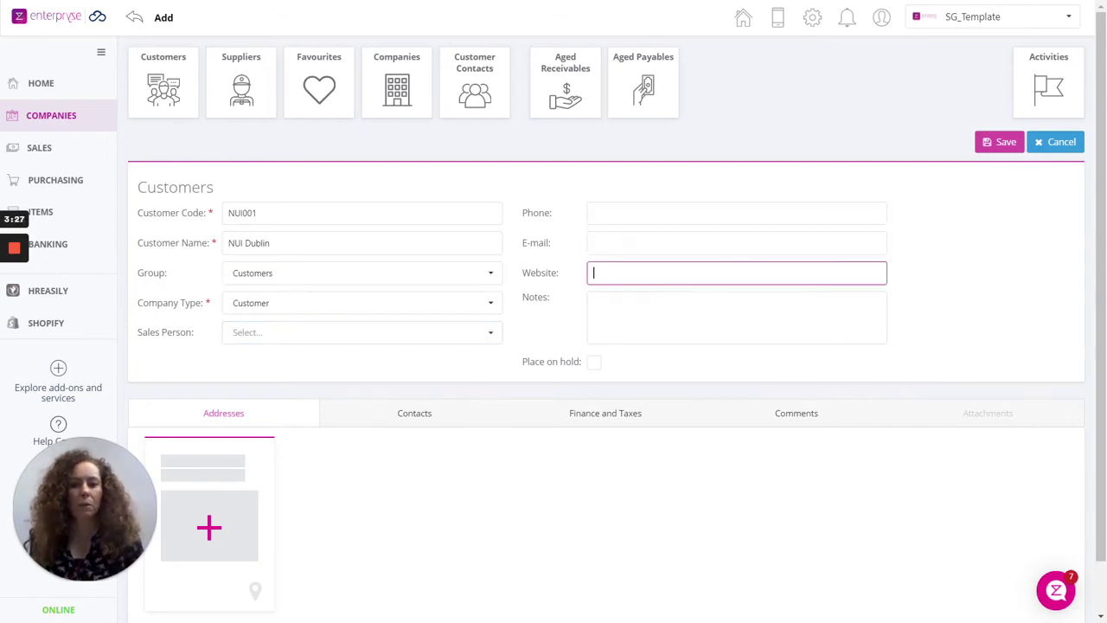
{"action": "left_click", "coordinate": [735, 317]}
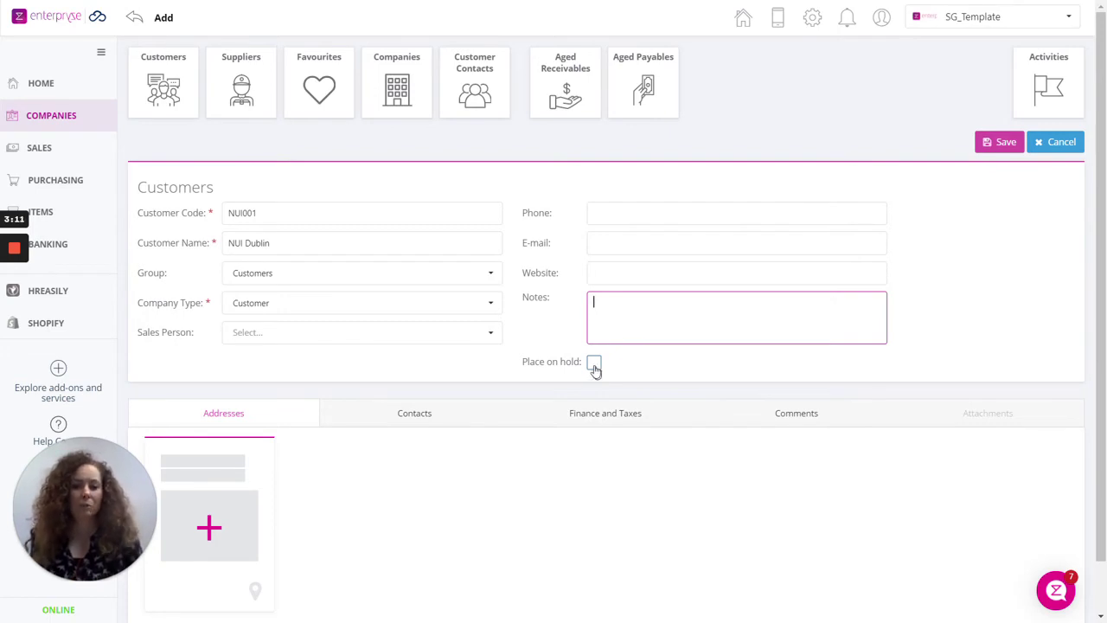
{"action": "scroll", "coordinate": [419, 365], "scroll_direction": "down", "scroll_amount": 1}
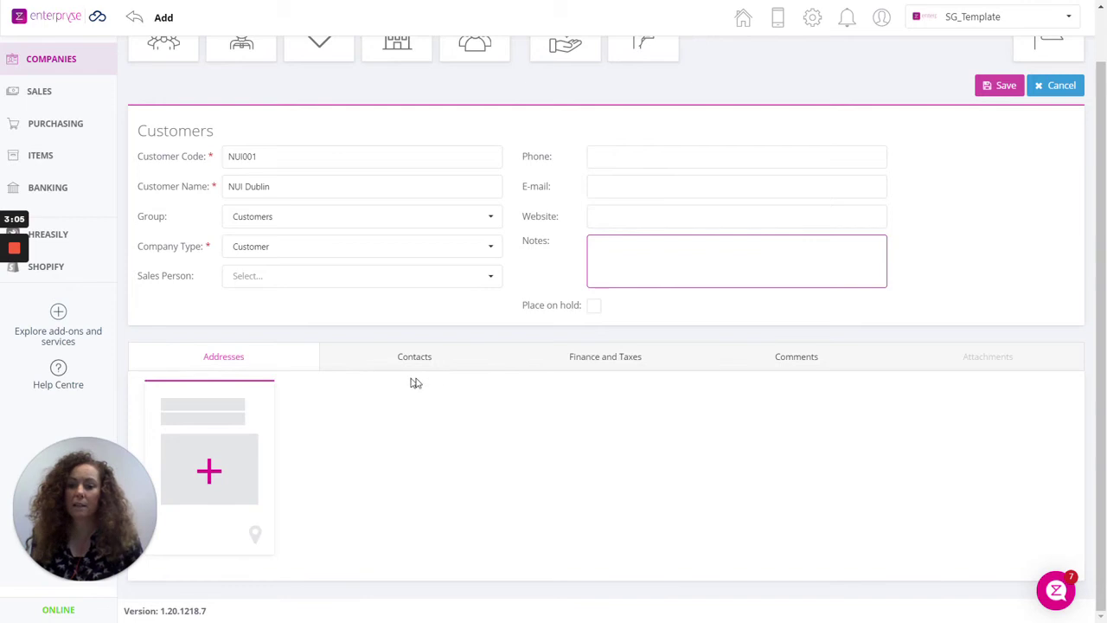
Step: Try a Ship to address in the new-address form, cancel it, then show Contacts
{"action": "left_click", "coordinate": [214, 475]}
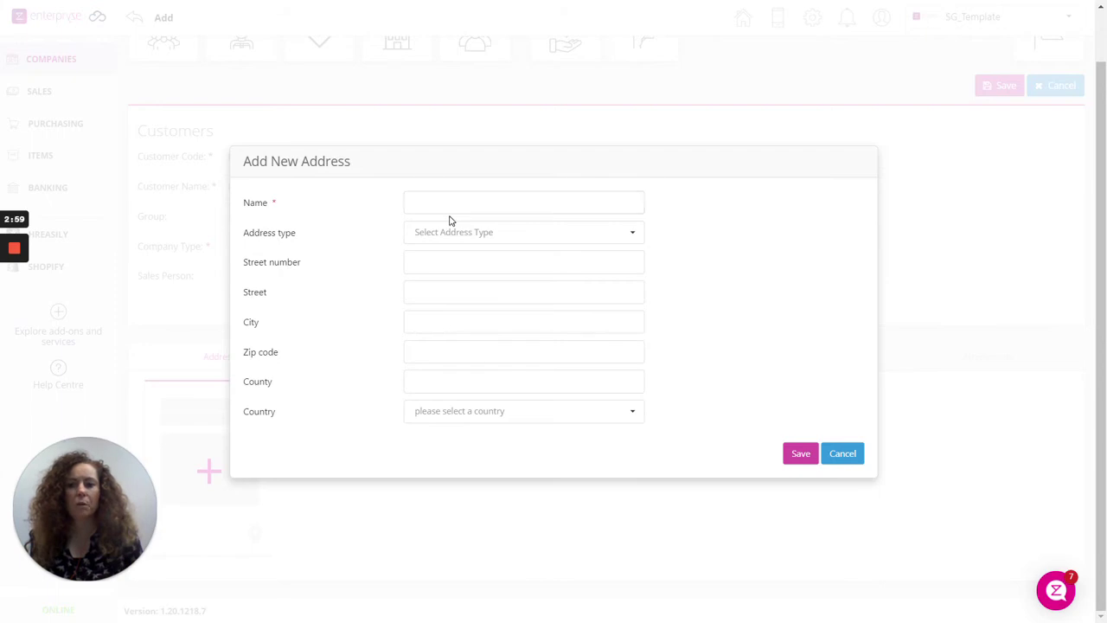
{"action": "left_click", "coordinate": [632, 232]}
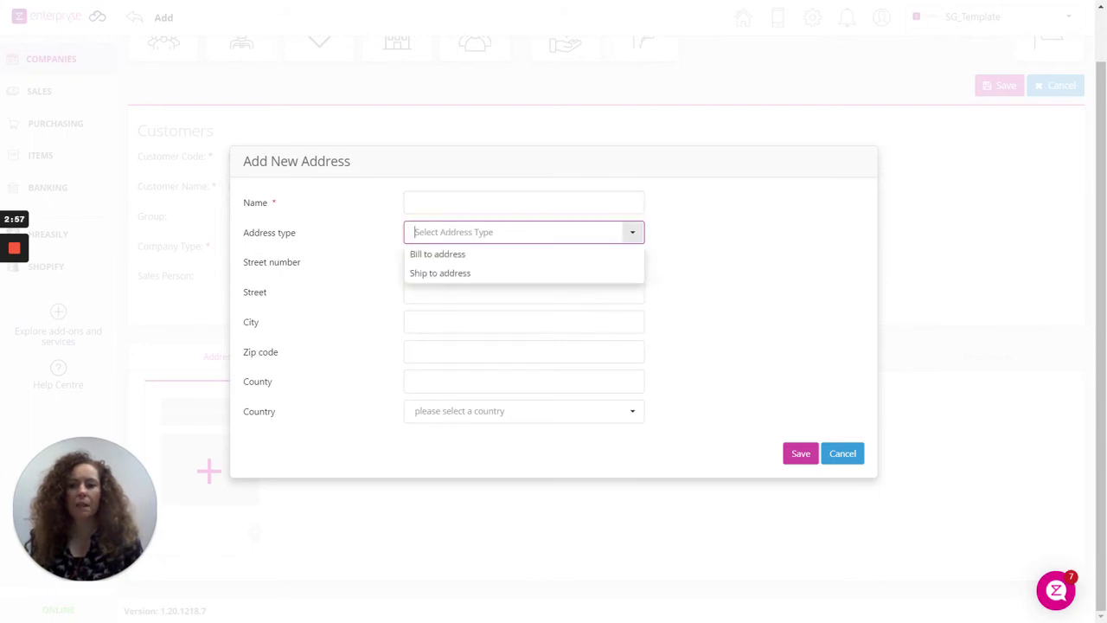
{"action": "left_click", "coordinate": [442, 274]}
{"action": "left_click", "coordinate": [441, 232]}
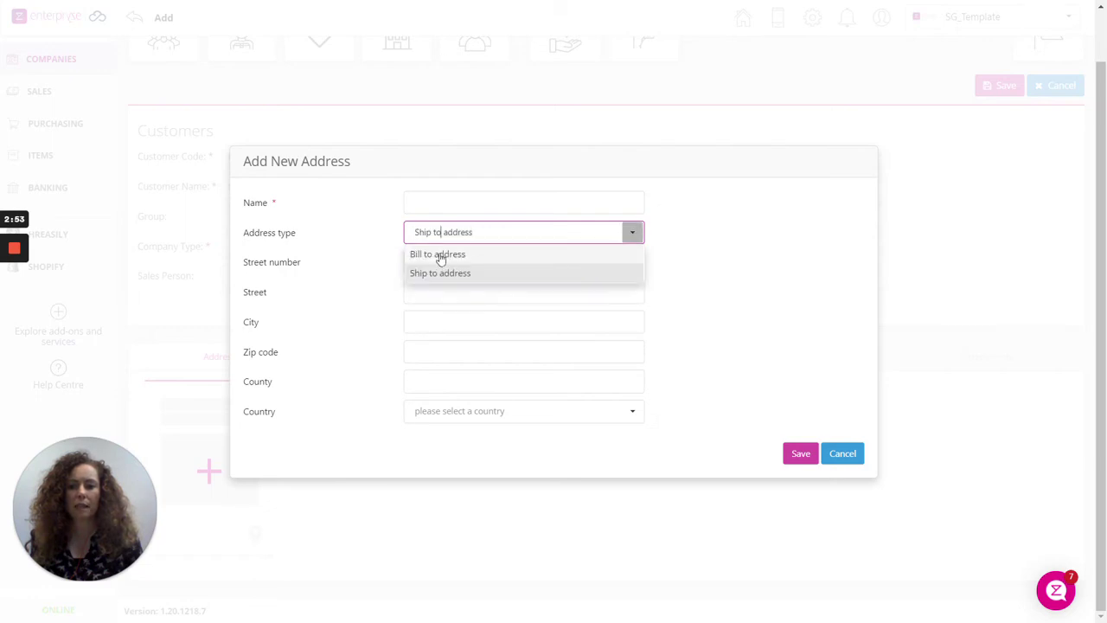
{"action": "left_click", "coordinate": [523, 202]}
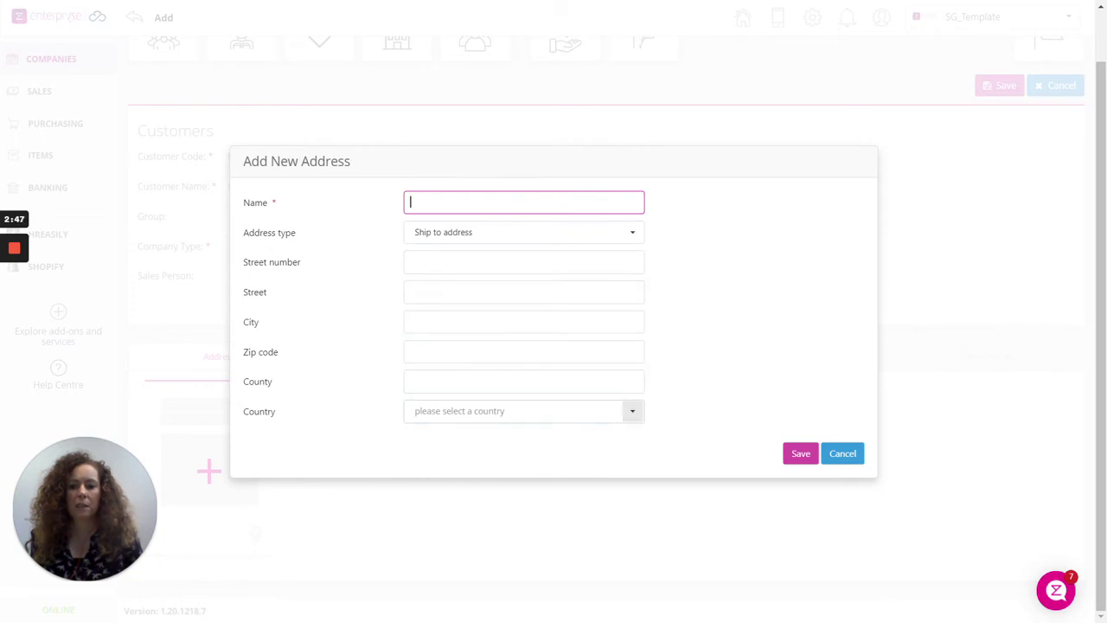
{"action": "left_click", "coordinate": [842, 455]}
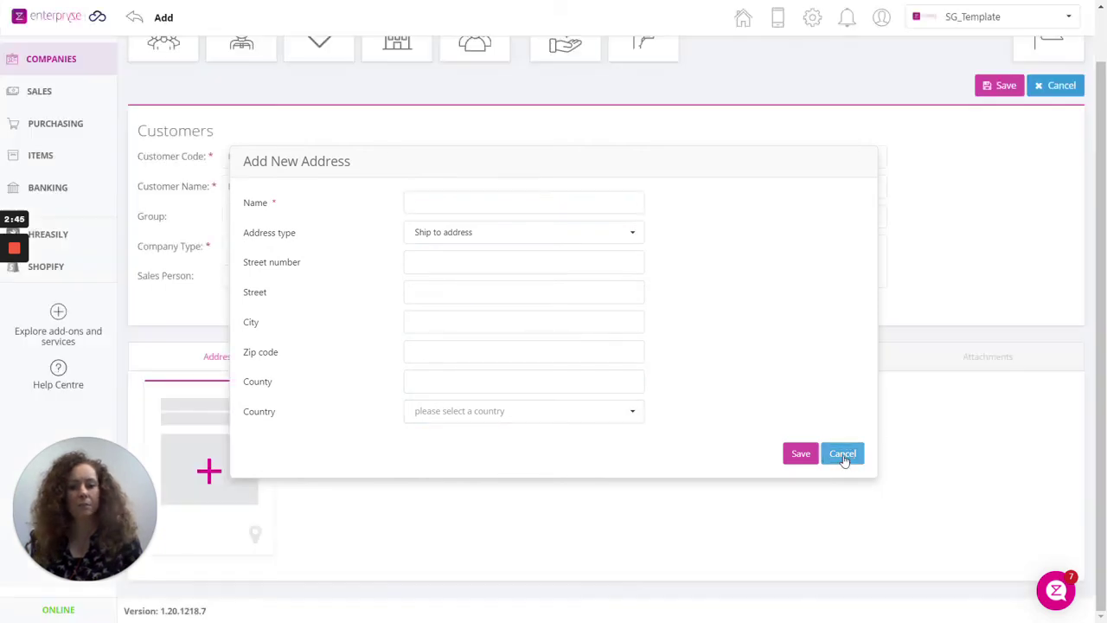
{"action": "left_click", "coordinate": [411, 363]}
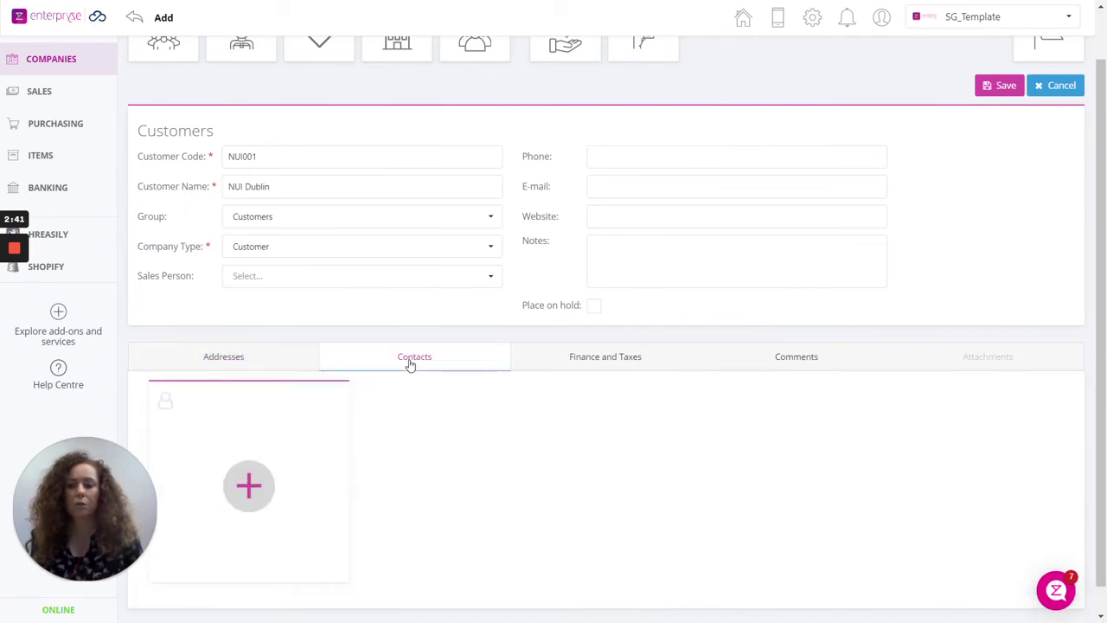
Step: Add a contact with the person's full name and title Mr., and save it
{"action": "left_click", "coordinate": [247, 490]}
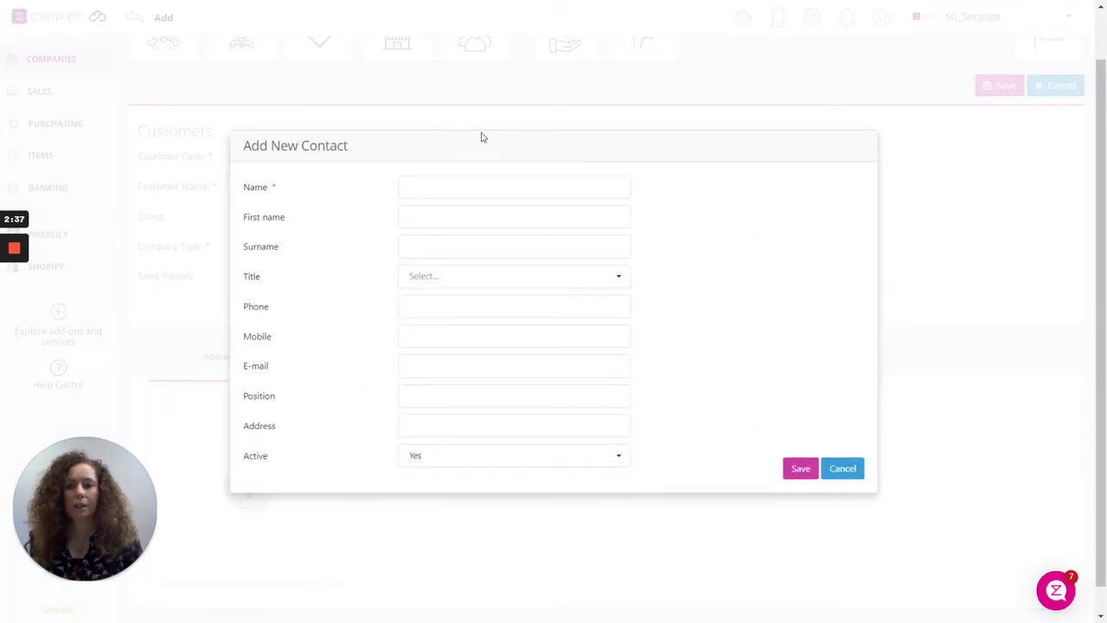
{"action": "left_click", "coordinate": [484, 186]}
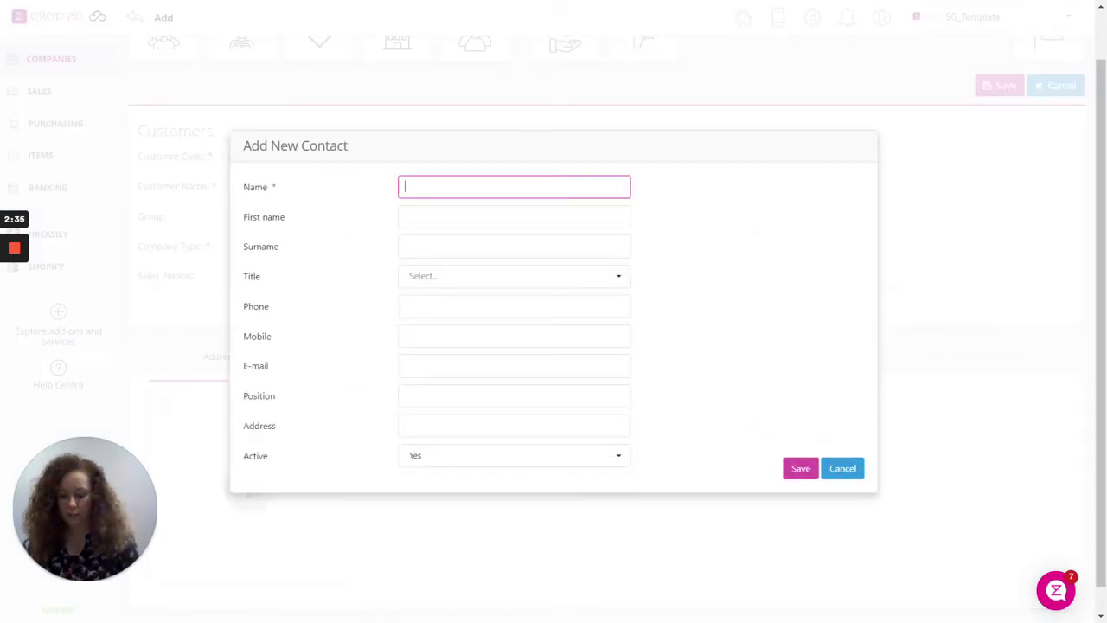
{"action": "type", "text": "John S"}
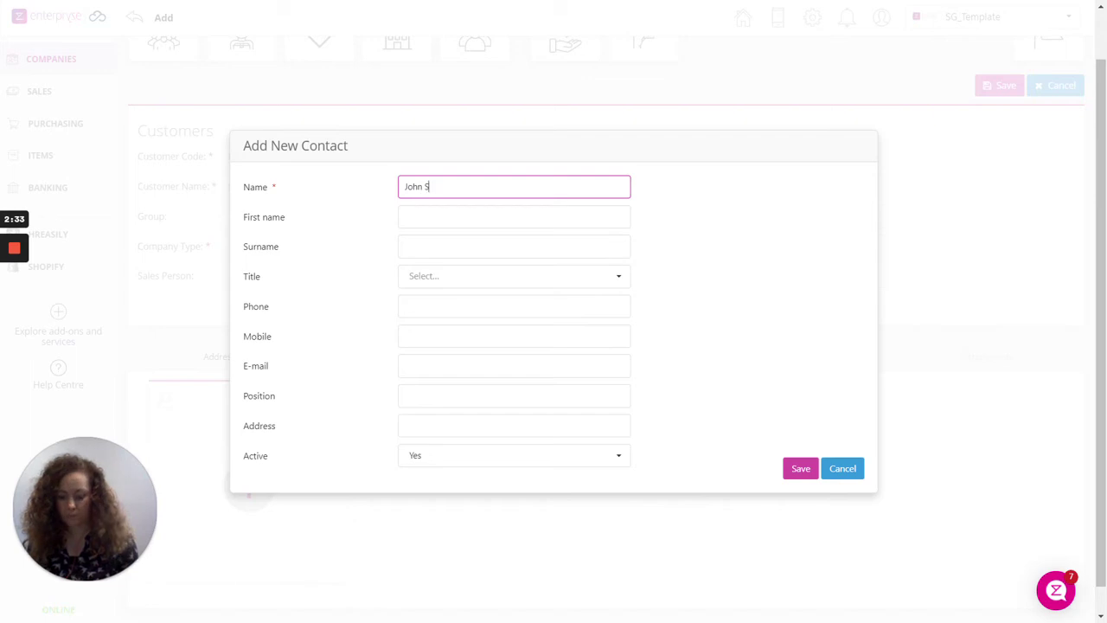
{"action": "type", "text": "mith"}
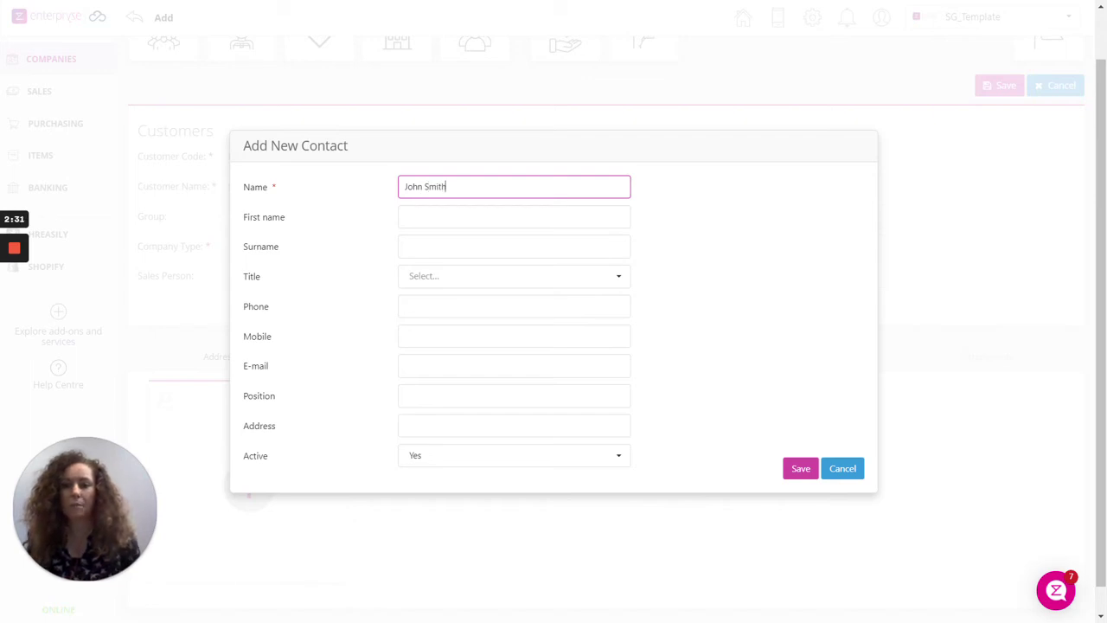
{"action": "key", "text": "Tab"}
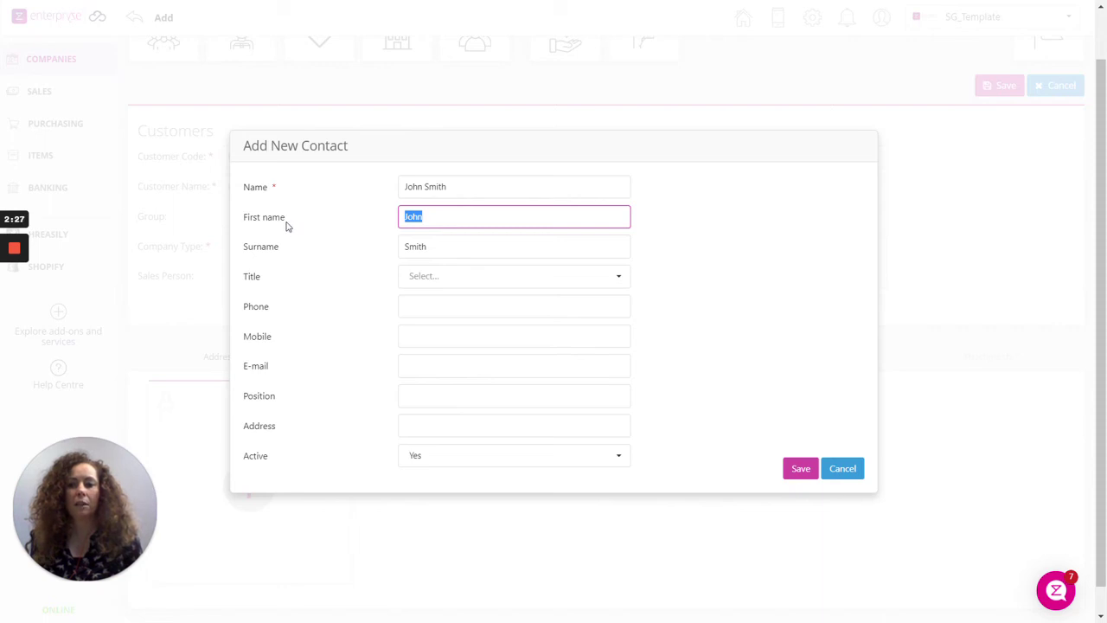
{"action": "left_click", "coordinate": [447, 278]}
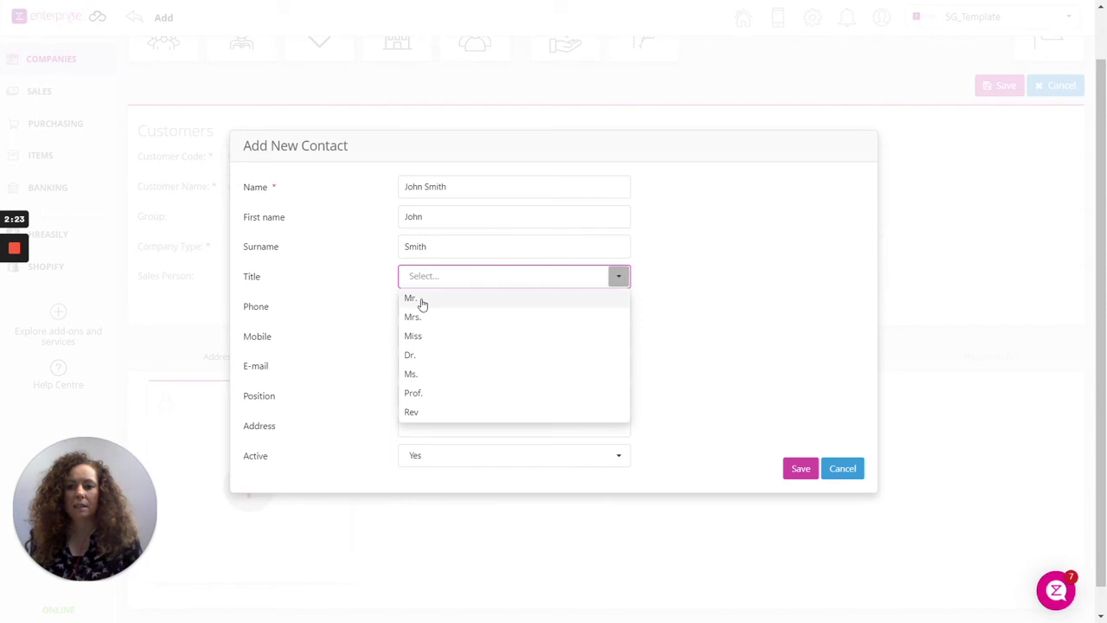
{"action": "left_click", "coordinate": [421, 300]}
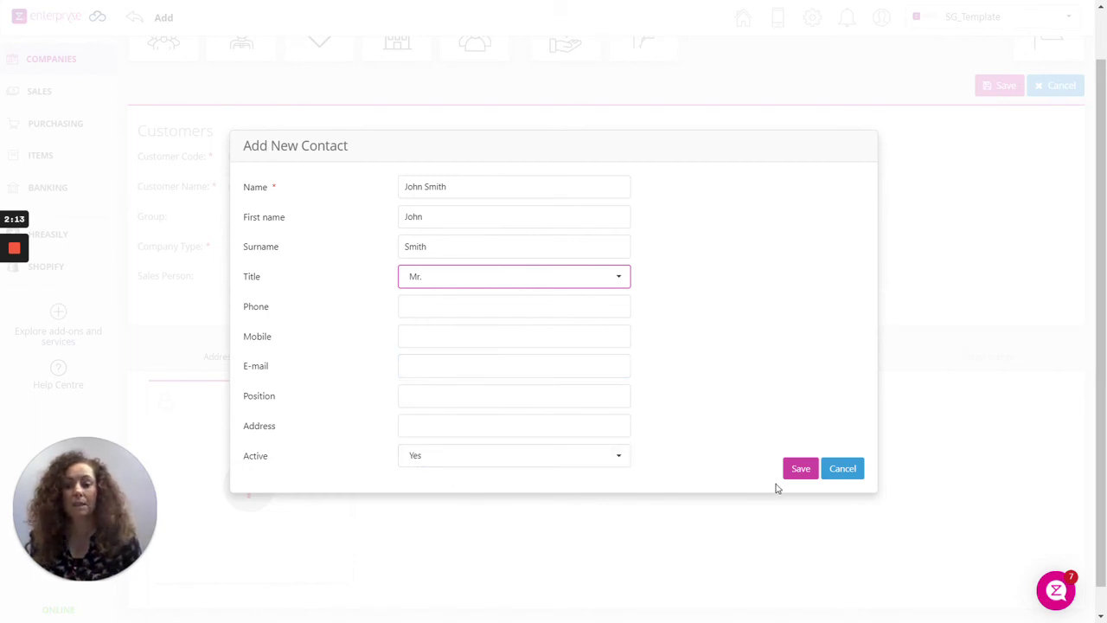
{"action": "left_click", "coordinate": [800, 475]}
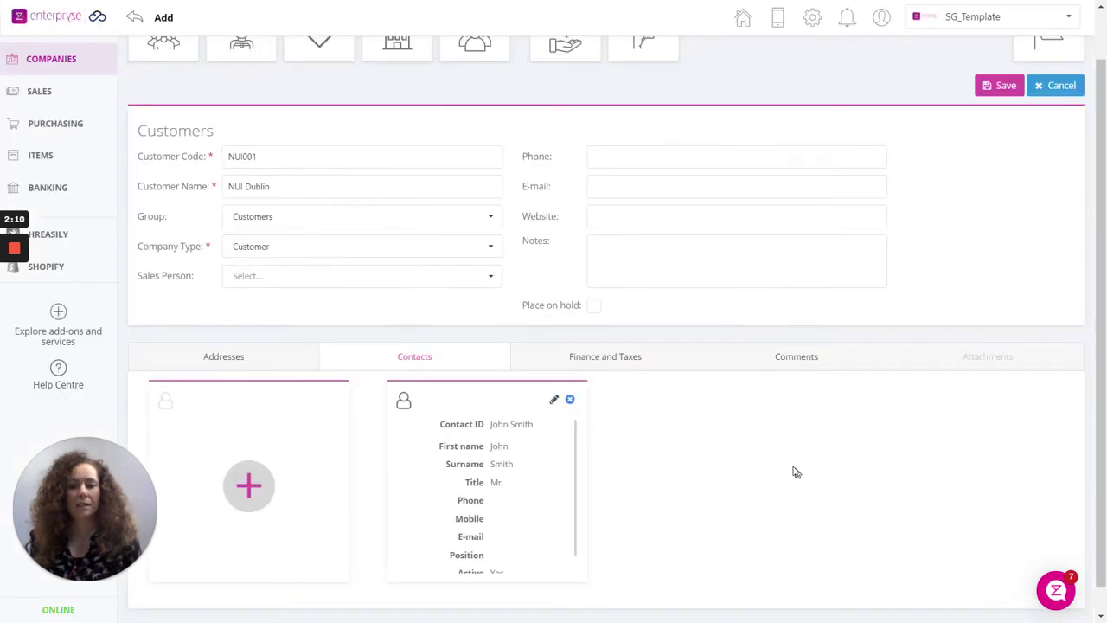
Step: Review the Finance and Taxes Discount, VAT ID and Vat Status fields without changes
{"action": "left_click", "coordinate": [610, 367]}
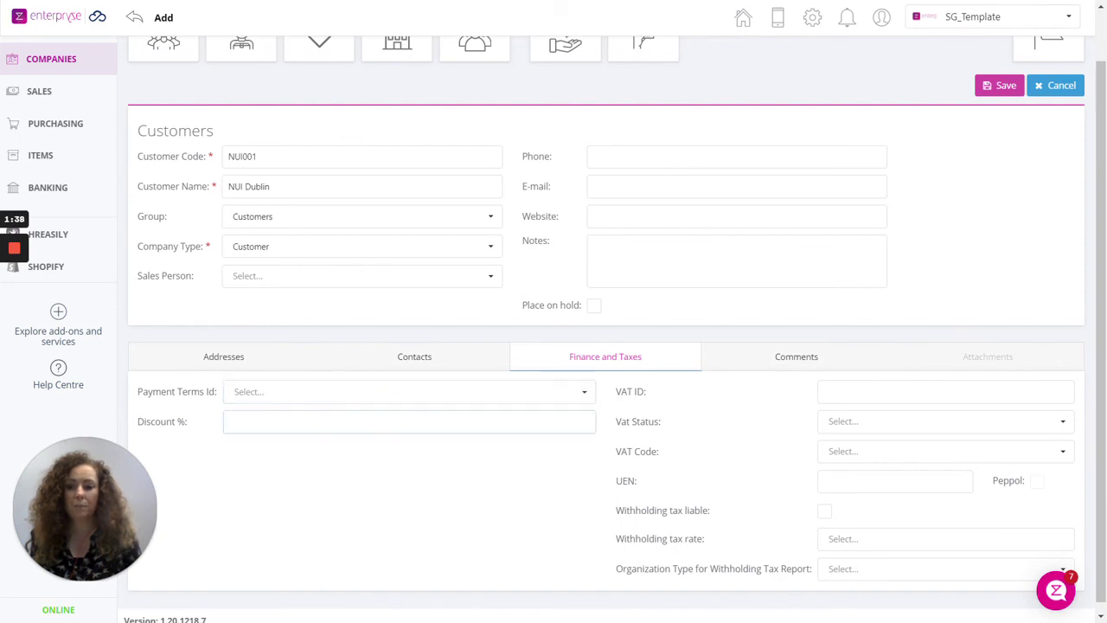
{"action": "left_click", "coordinate": [265, 422]}
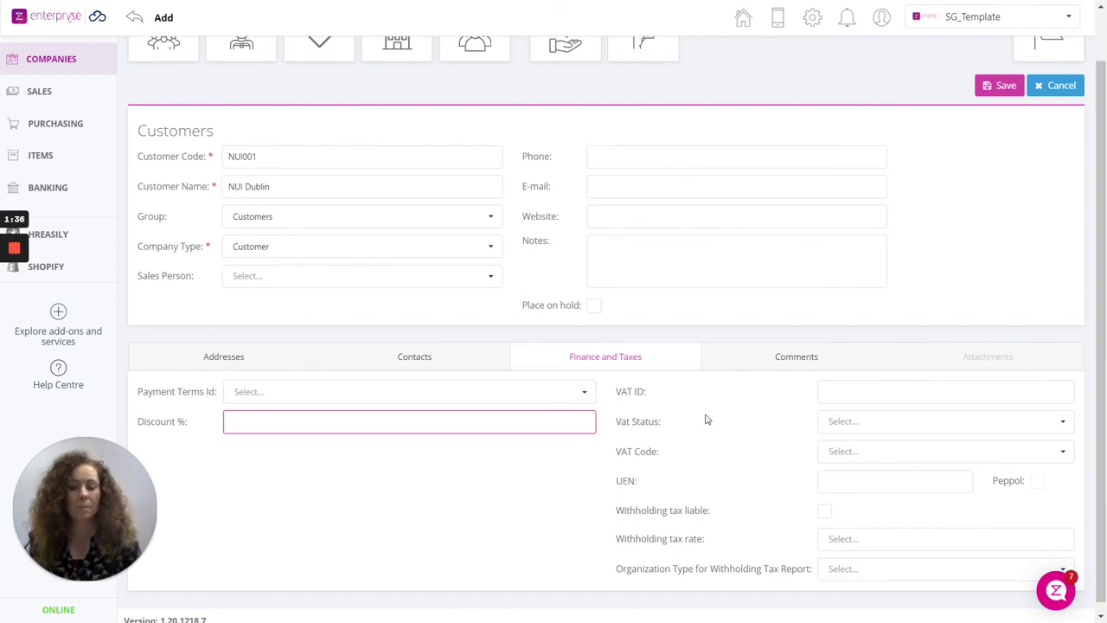
{"action": "key", "text": "Tab"}
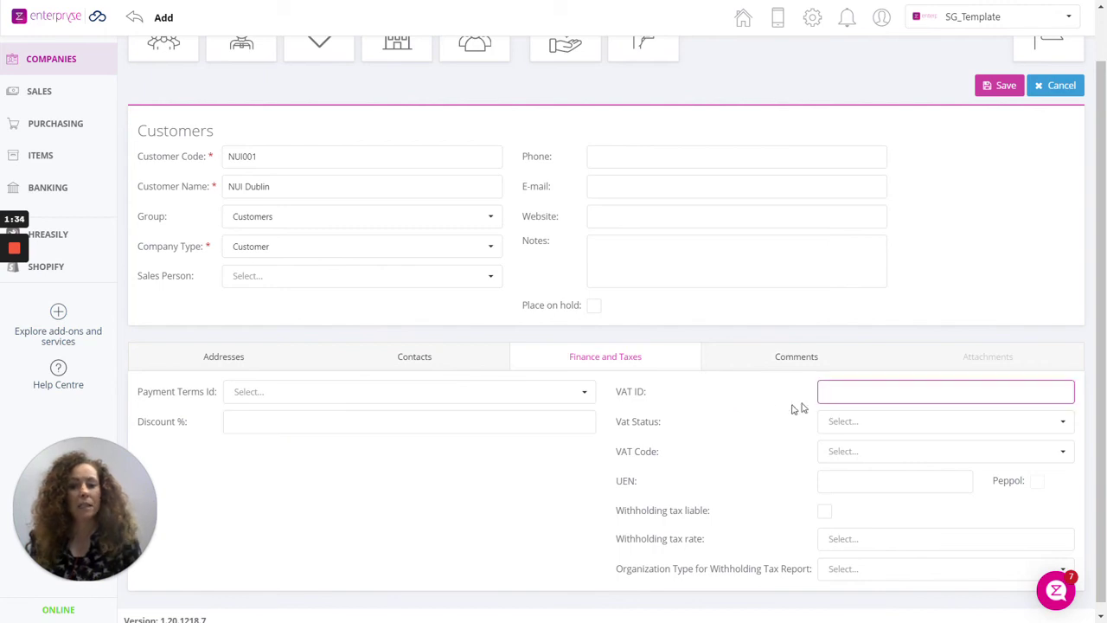
{"action": "left_click", "coordinate": [854, 421]}
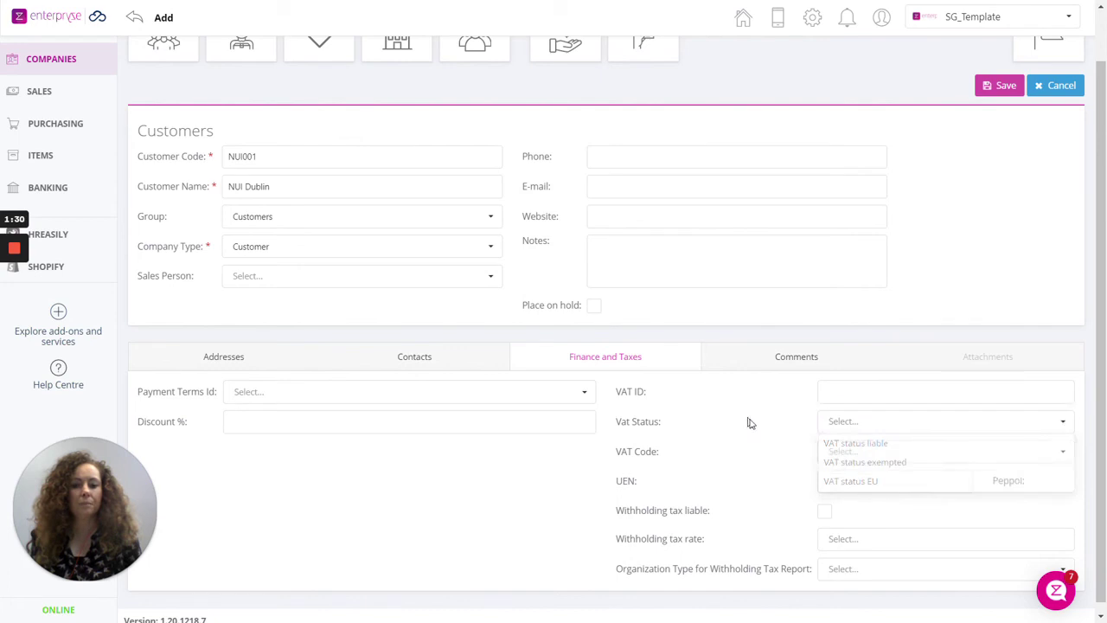
{"action": "left_click", "coordinate": [566, 453]}
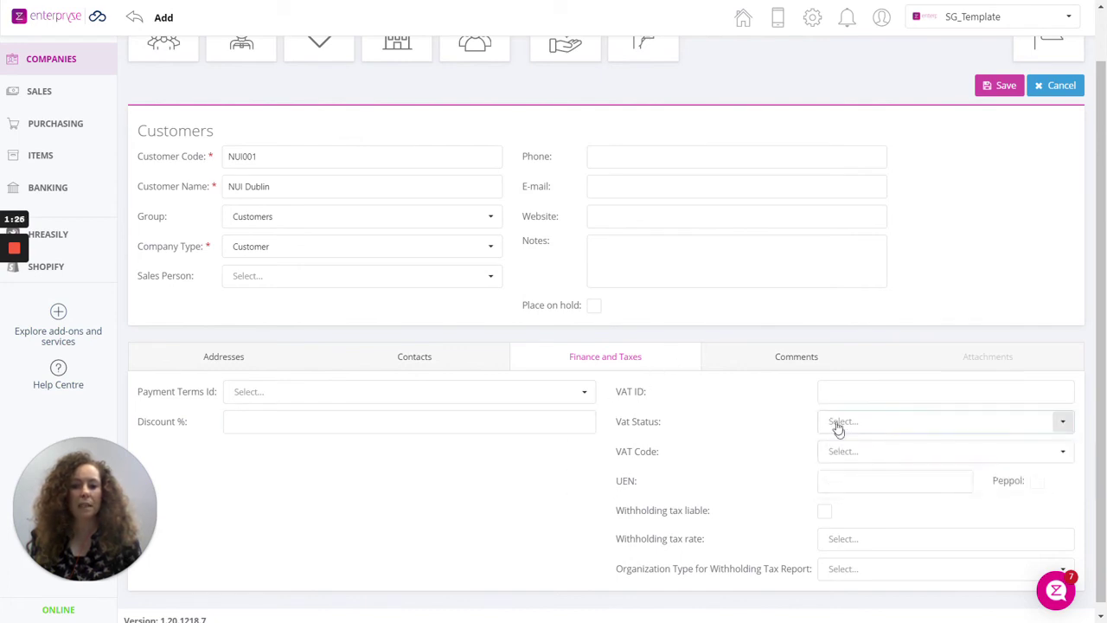
Step: Look at the Comments section and save the NUI Dublin customer
{"action": "left_click", "coordinate": [793, 356]}
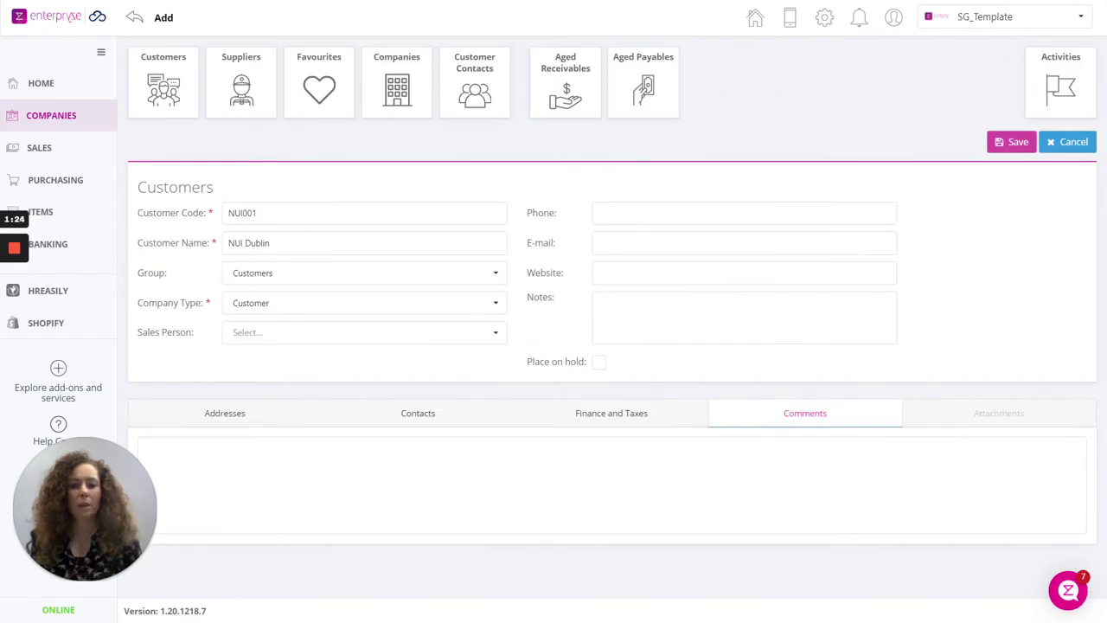
{"action": "left_click", "coordinate": [778, 475]}
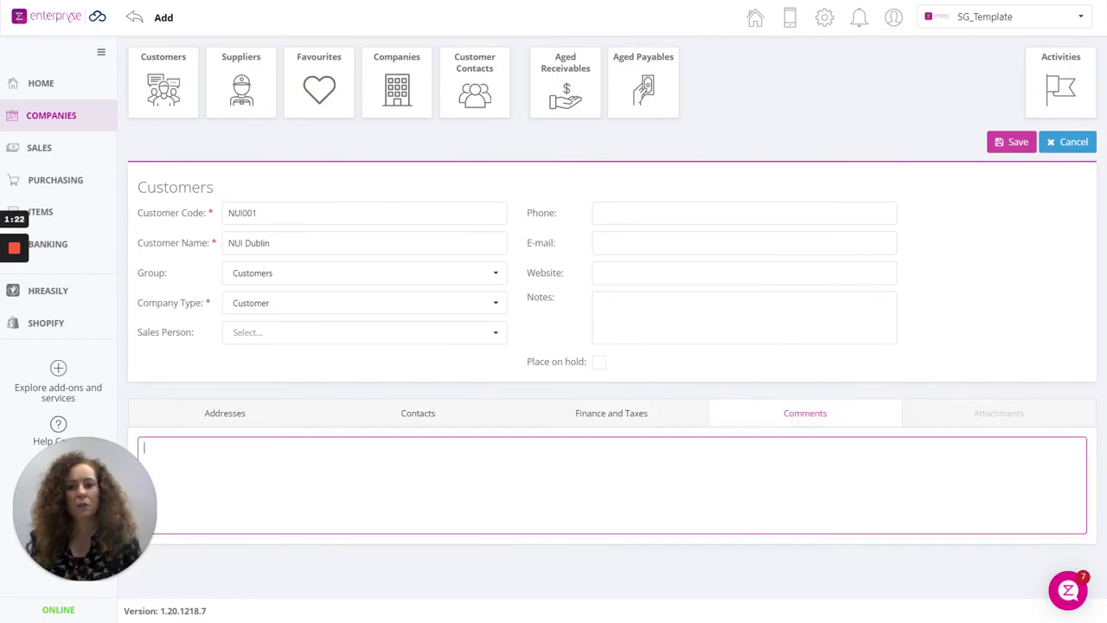
{"action": "left_click", "coordinate": [1011, 141]}
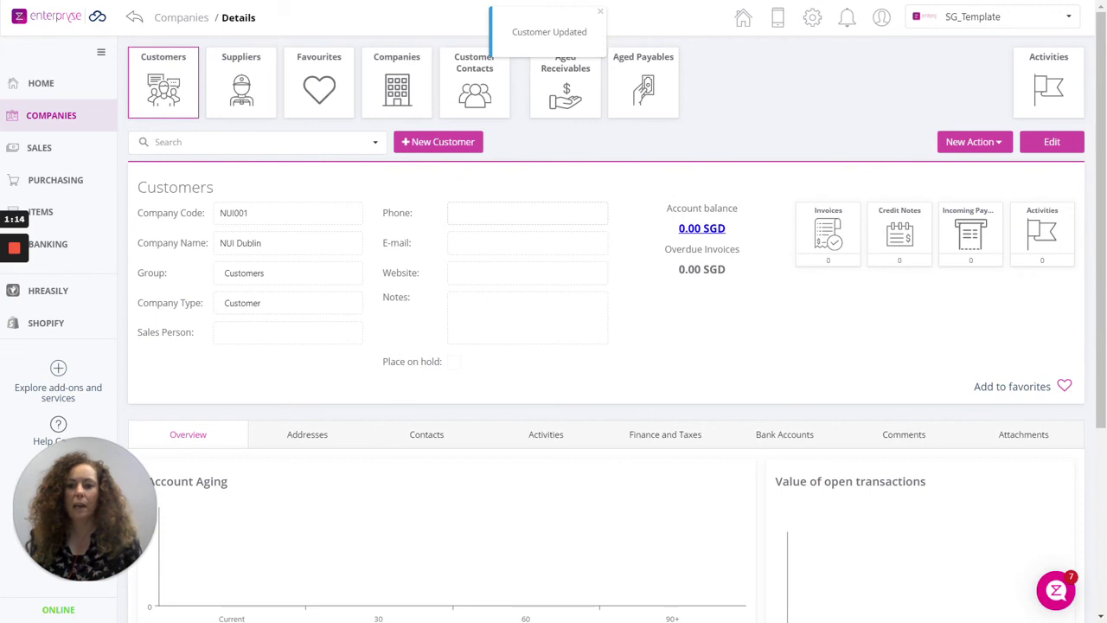
Step: Open ABC Company and check its 53.50 SGD balance and New Action options
{"action": "left_click", "coordinate": [373, 144]}
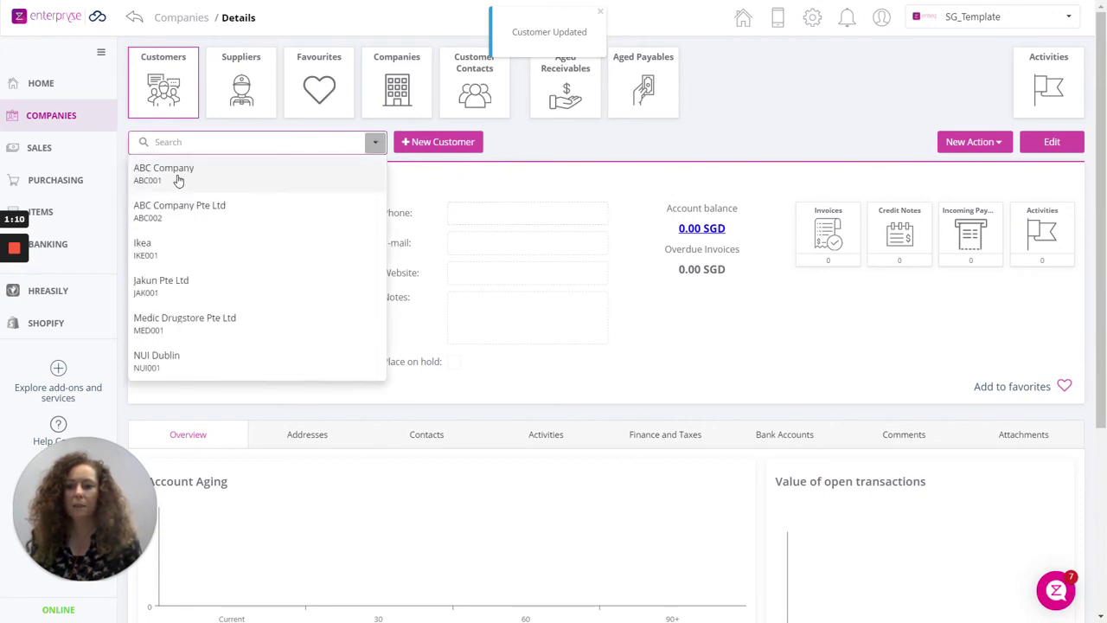
{"action": "left_click", "coordinate": [177, 180]}
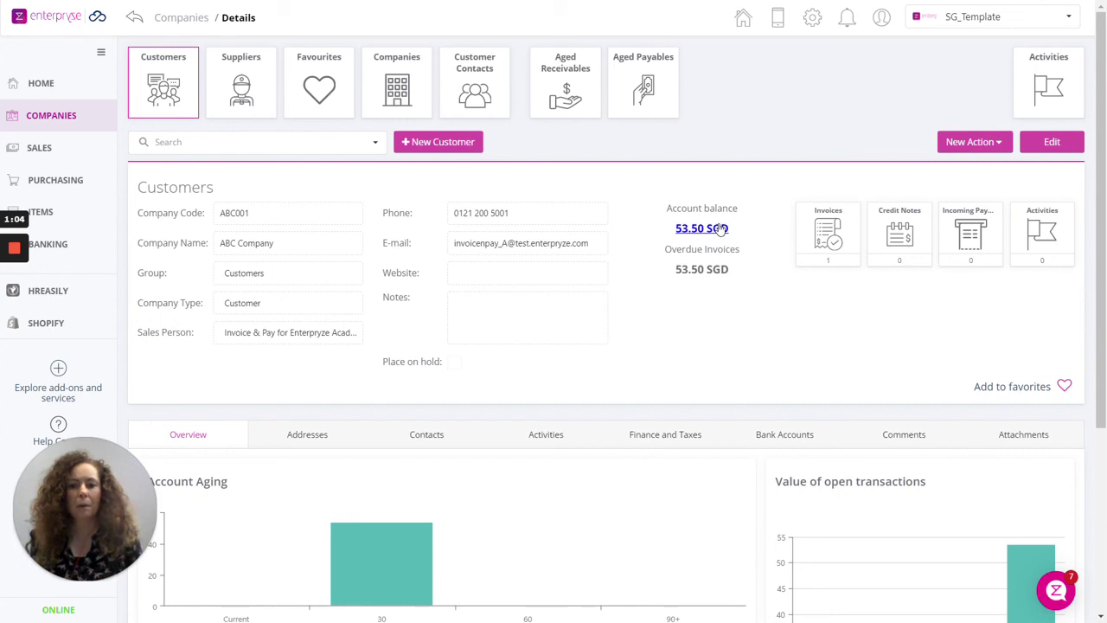
{"action": "left_click", "coordinate": [721, 228]}
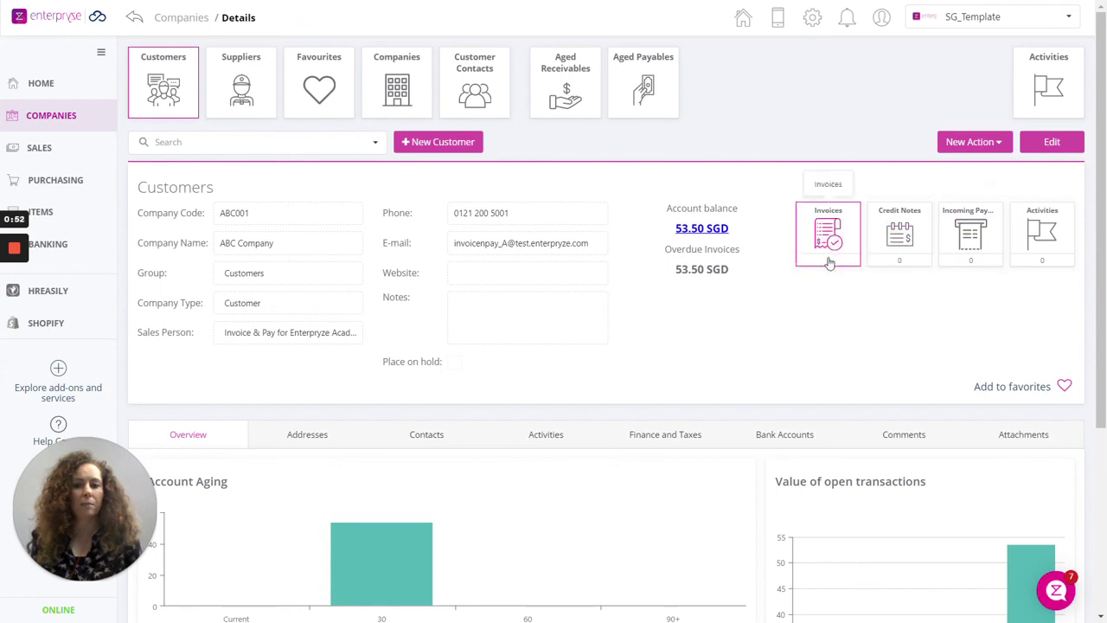
{"action": "left_click", "coordinate": [997, 146]}
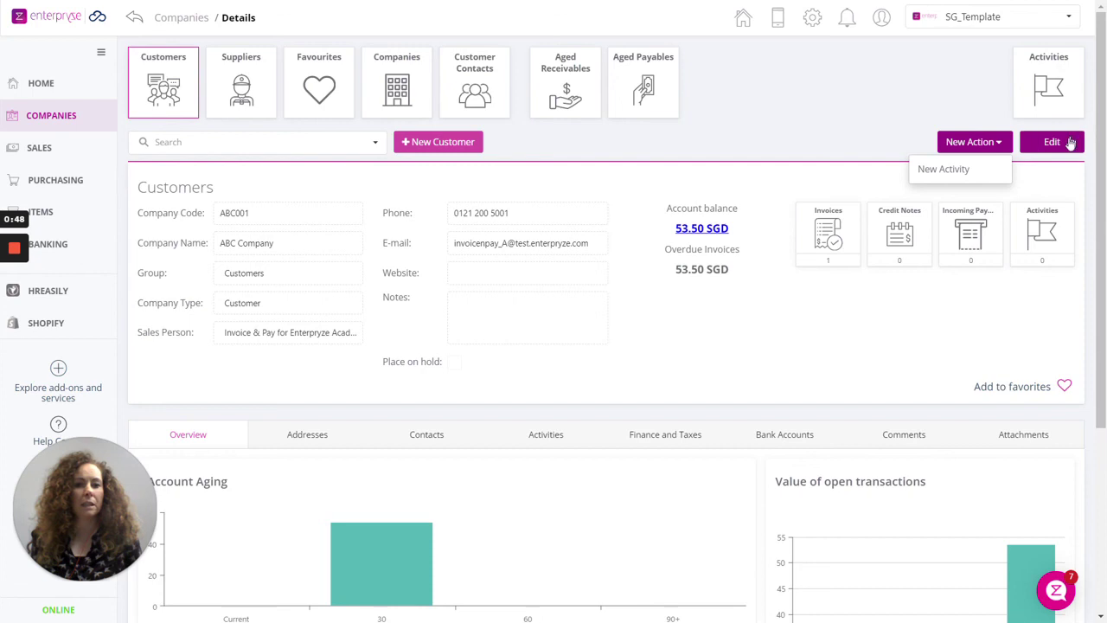
{"action": "left_click", "coordinate": [843, 140]}
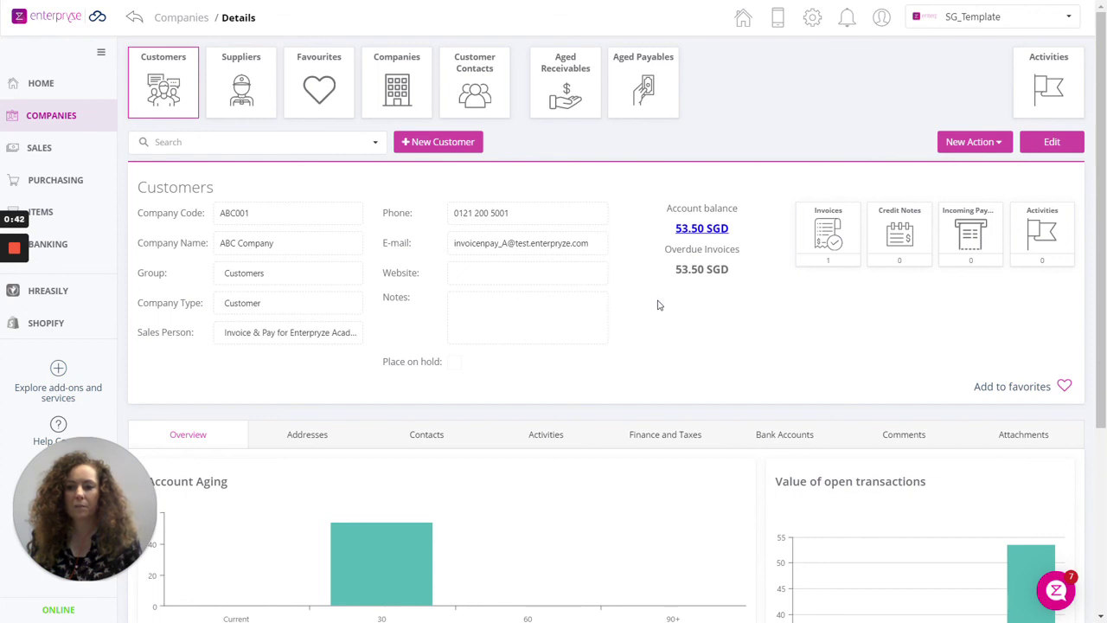
{"action": "scroll", "coordinate": [657, 304], "scroll_direction": "down", "scroll_amount": 3}
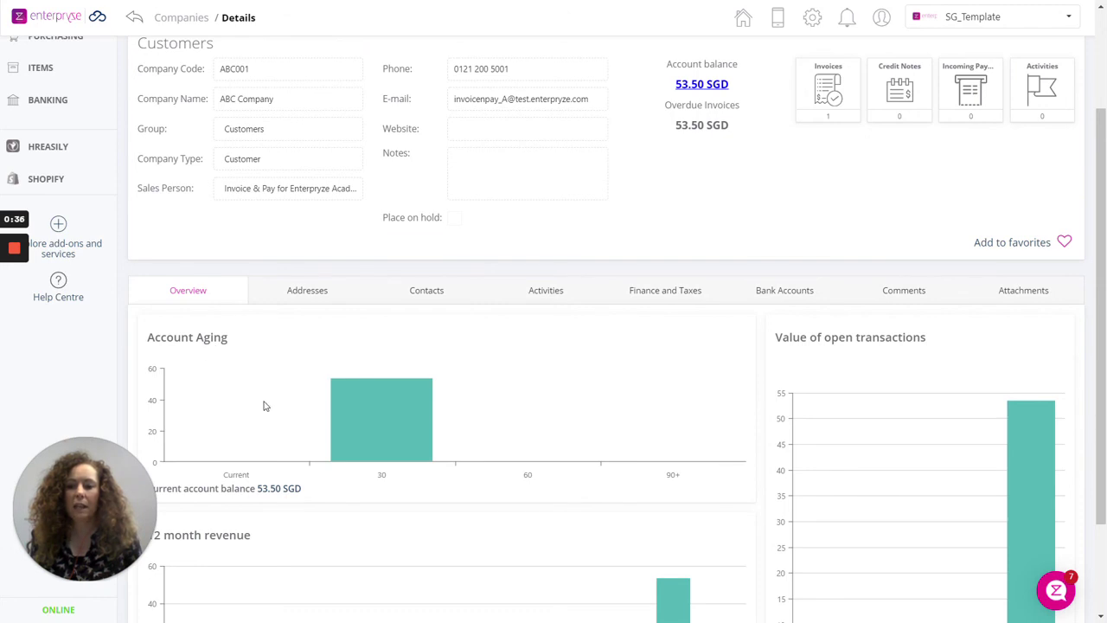
Step: View ABC Company's Bank Accounts and Attachments sections, then open the support chat
{"action": "scroll", "coordinate": [265, 405], "scroll_direction": "down", "scroll_amount": 3}
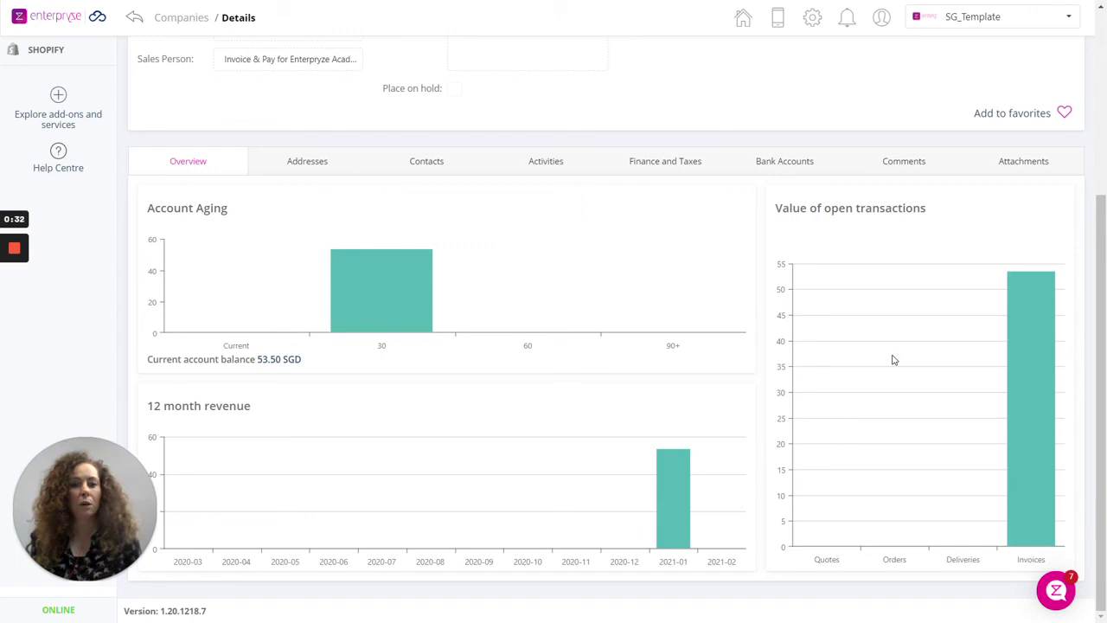
{"action": "scroll", "coordinate": [893, 359], "scroll_direction": "up", "scroll_amount": 1}
{"action": "scroll", "coordinate": [893, 359], "scroll_direction": "up", "scroll_amount": 2}
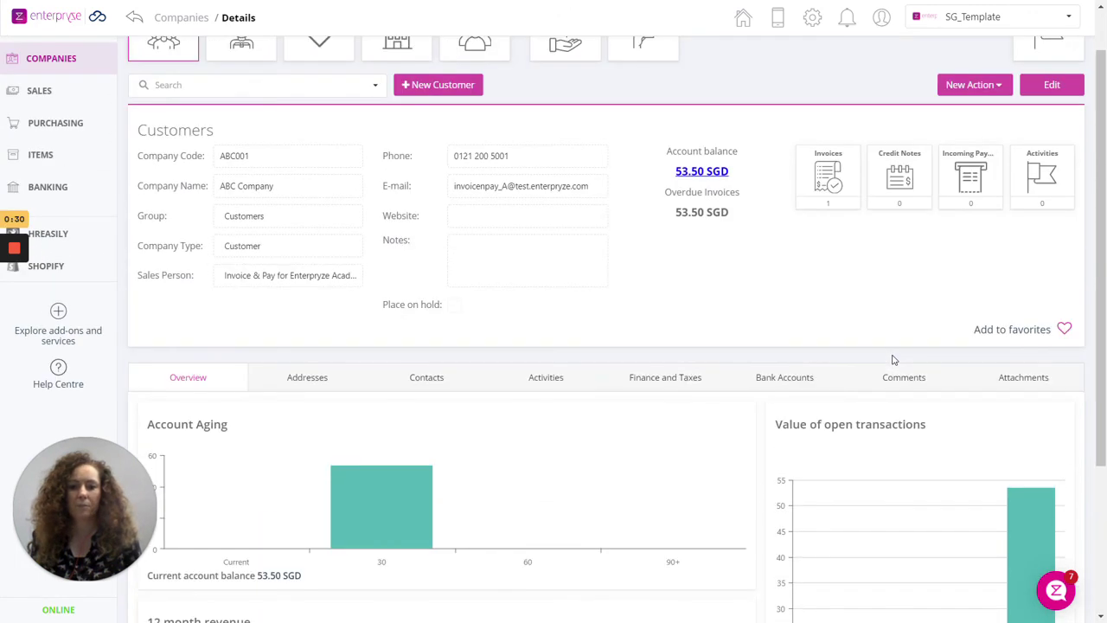
{"action": "left_click", "coordinate": [775, 385]}
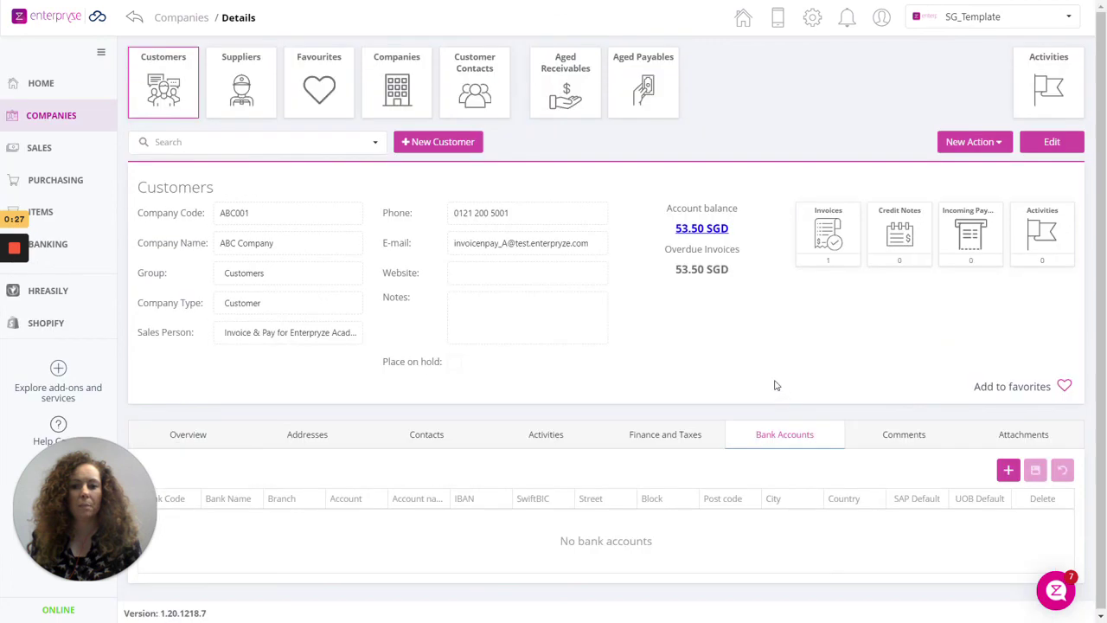
{"action": "left_click", "coordinate": [999, 437]}
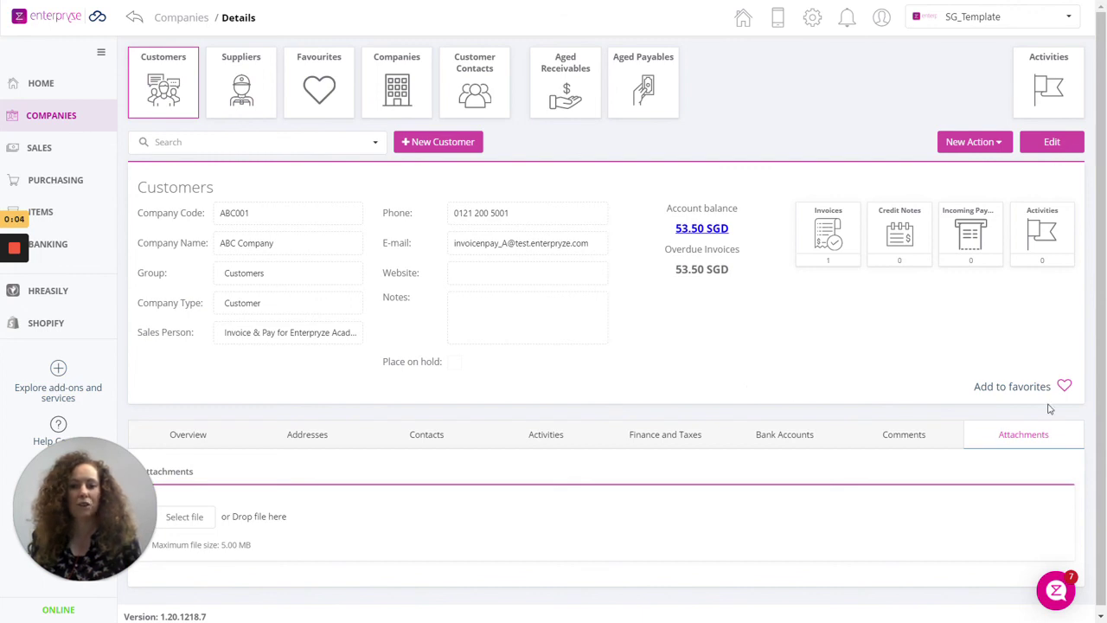
{"action": "left_click", "coordinate": [1056, 591]}
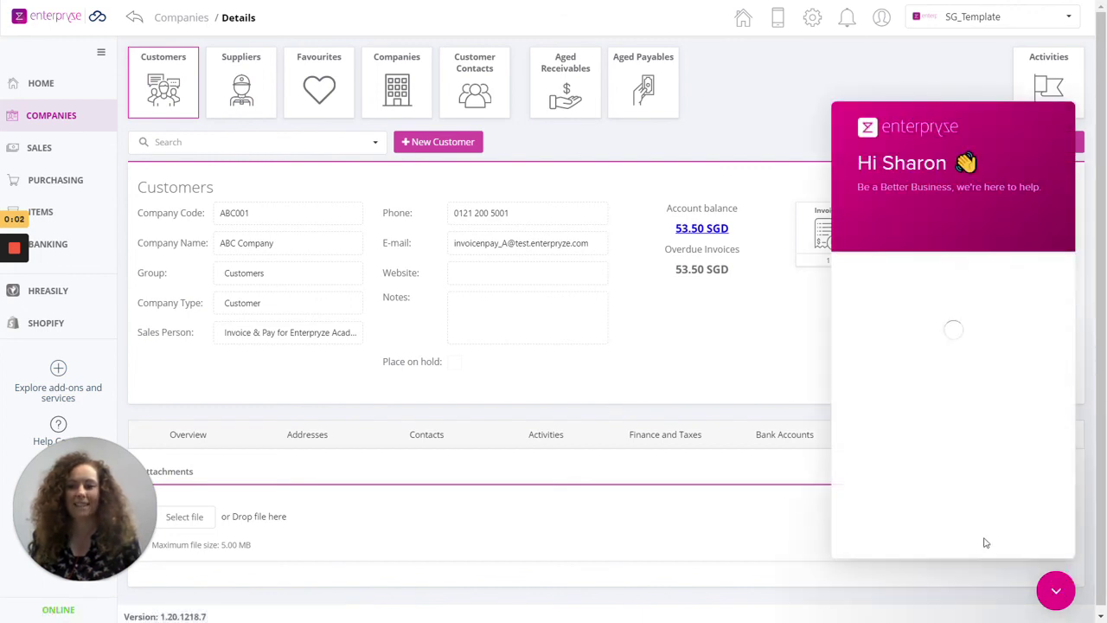